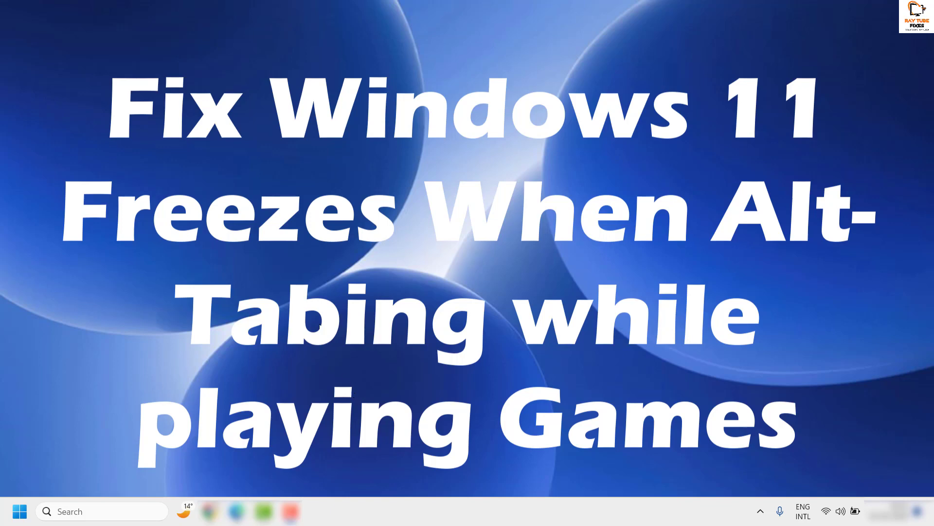
Open Settings from the Start right-click menu and go to System > Display > Graphics
key("alt+Tab")
key("alt+Tab")
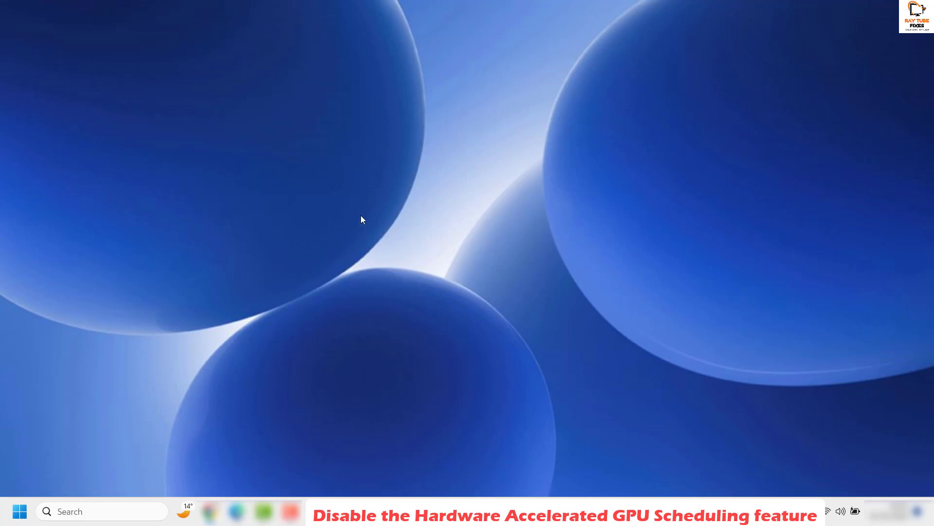
right_click(17, 517)
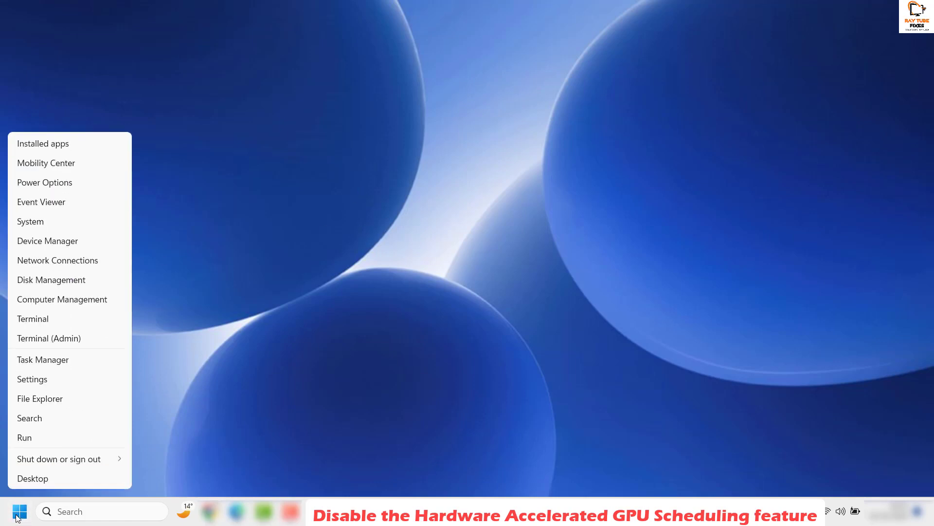
left_click(44, 378)
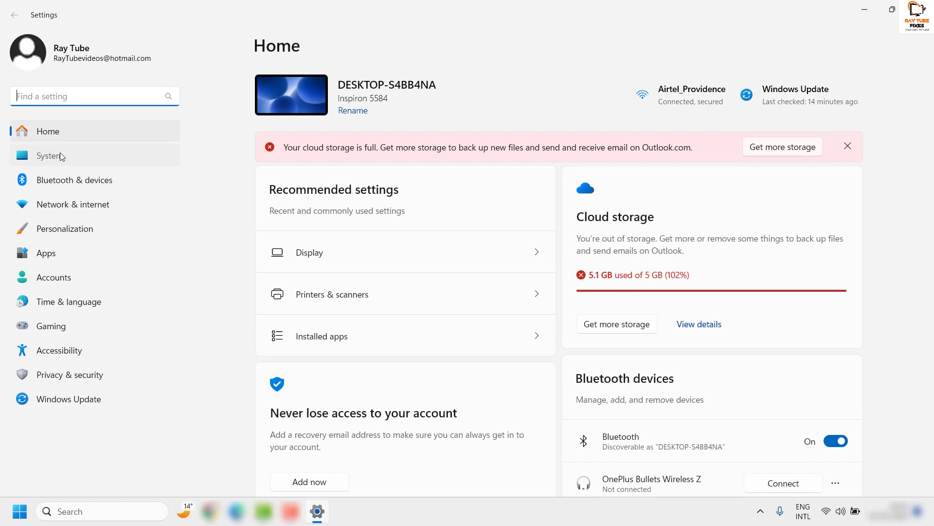
left_click(59, 156)
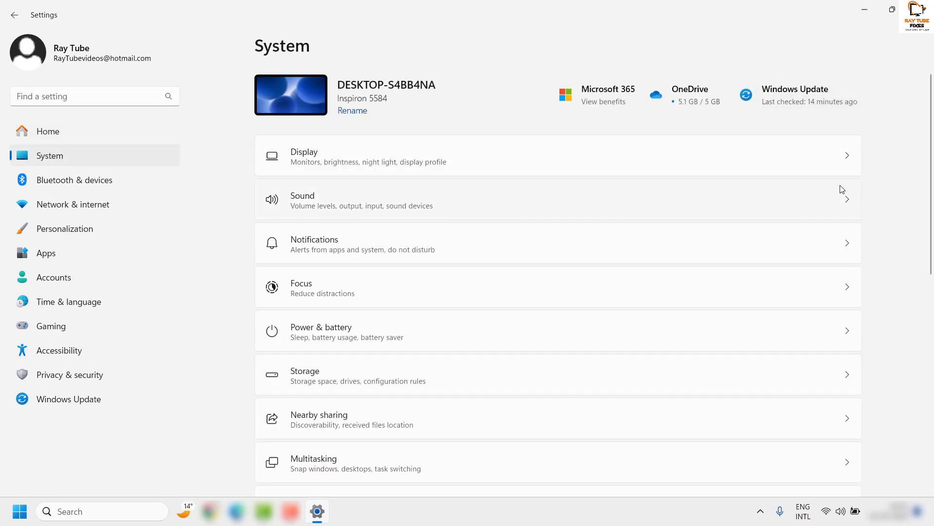
left_click(331, 164)
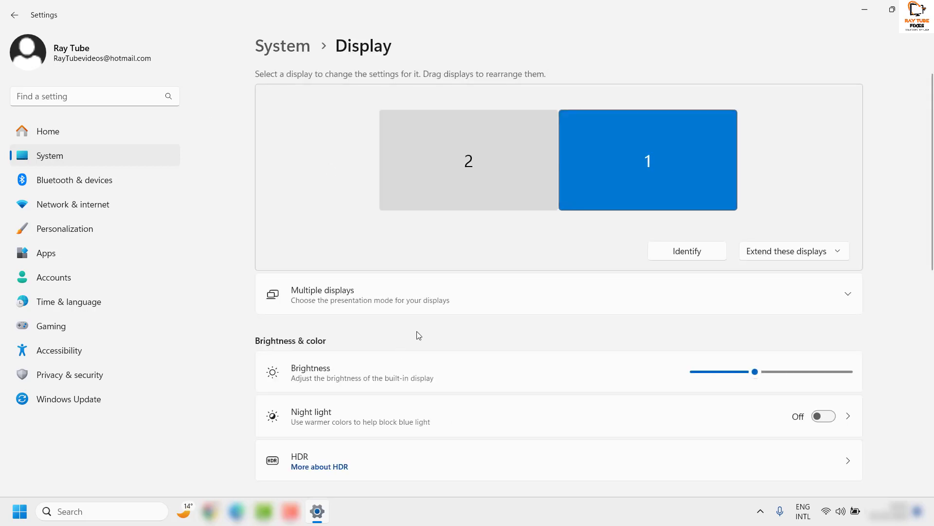
scroll(417, 332, "down", 10)
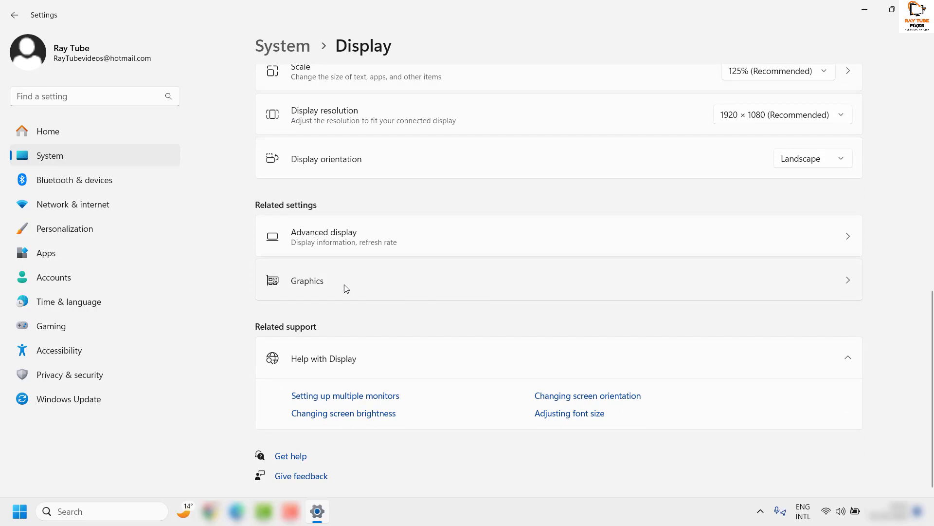
left_click(315, 288)
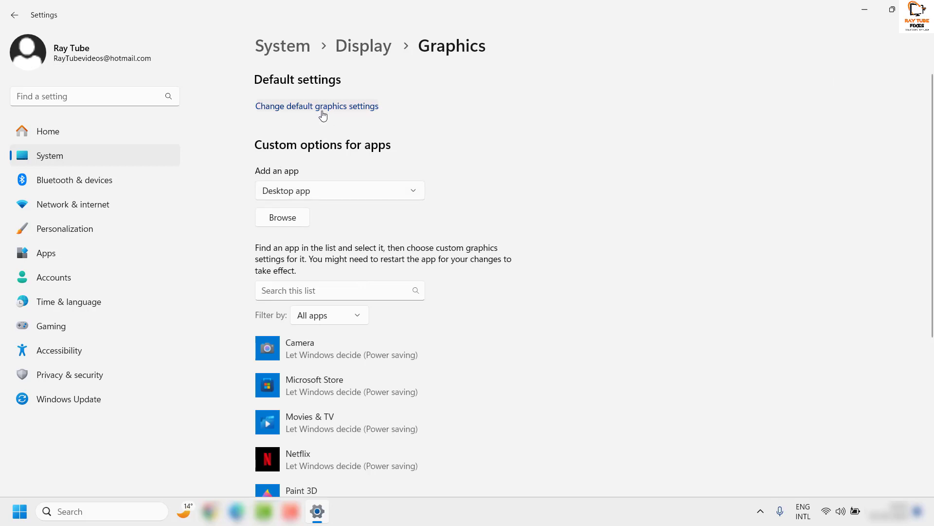
Check that Optimizations for windowed games is Off in default graphics settings, then close Settings
left_click(327, 111)
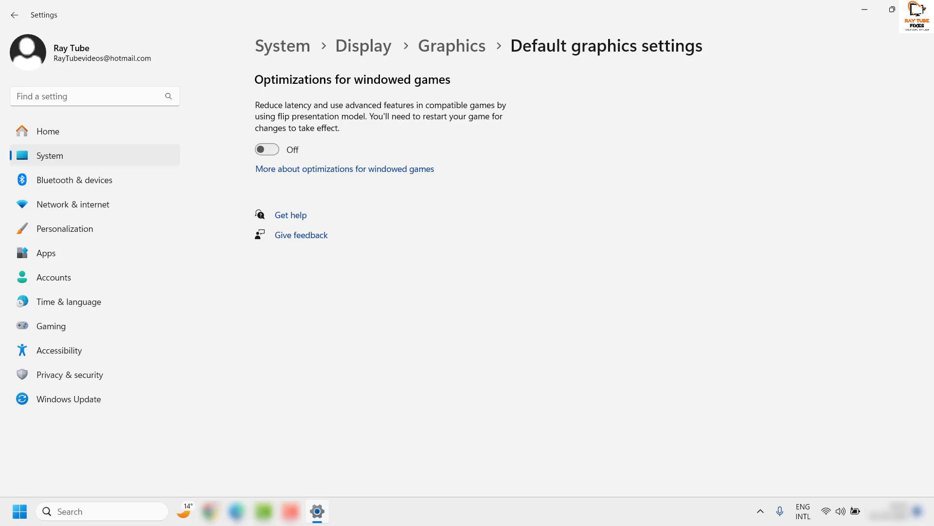
key("alt+F4")
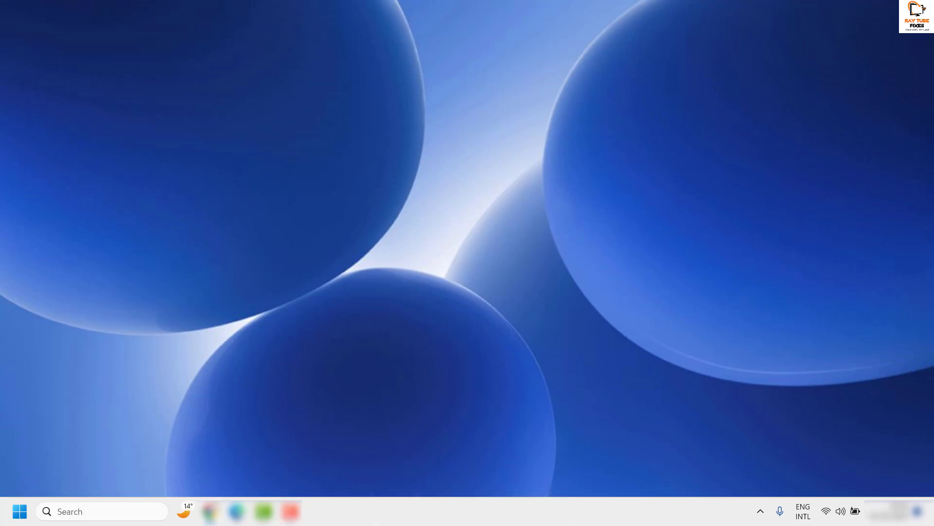
Search for cmd and run Command Prompt as administrator, approving the UAC prompt
left_click(61, 511)
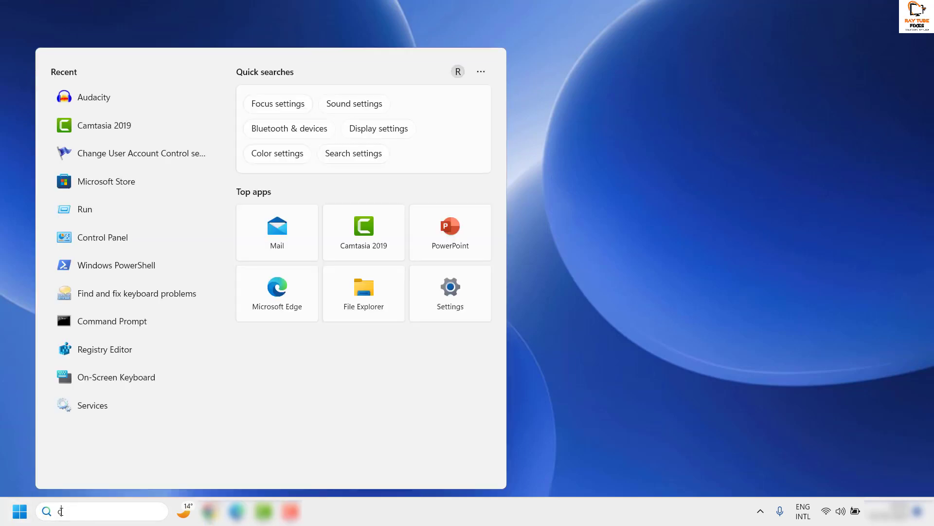
type("cmd")
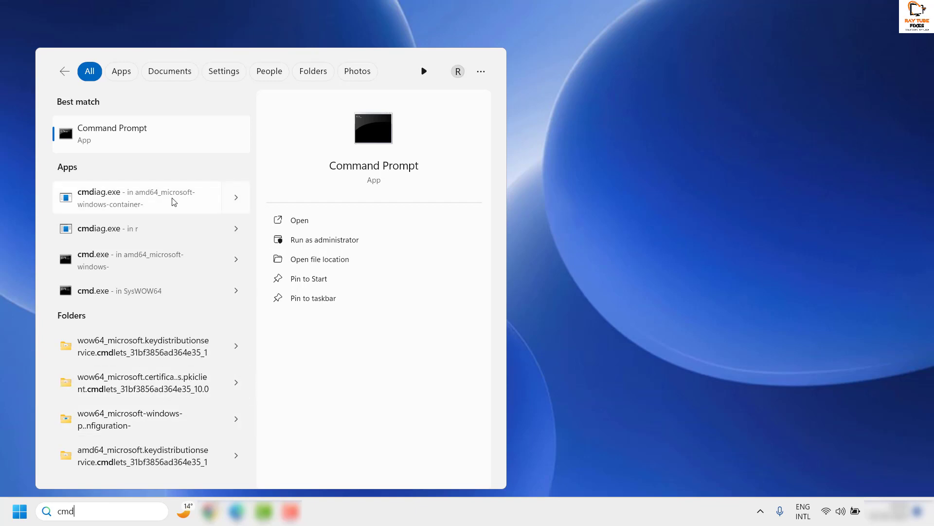
left_click(313, 239)
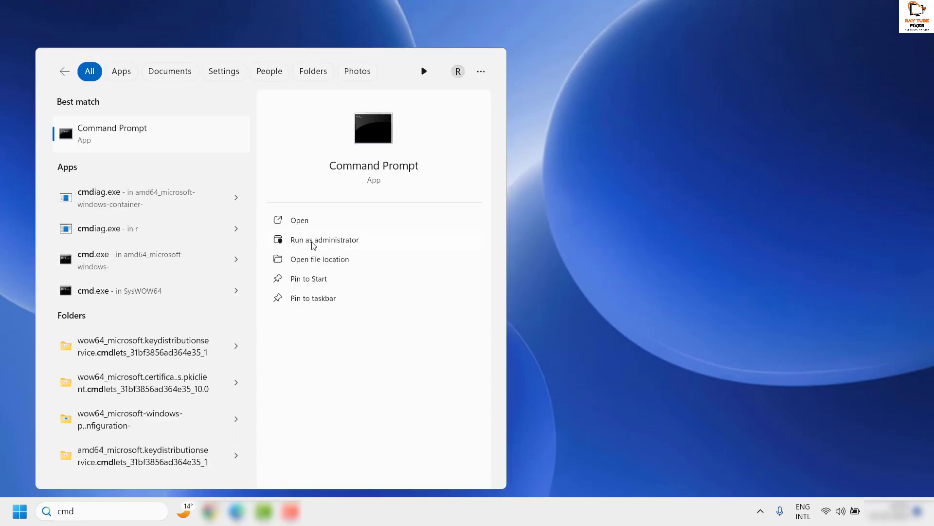
left_click(312, 240)
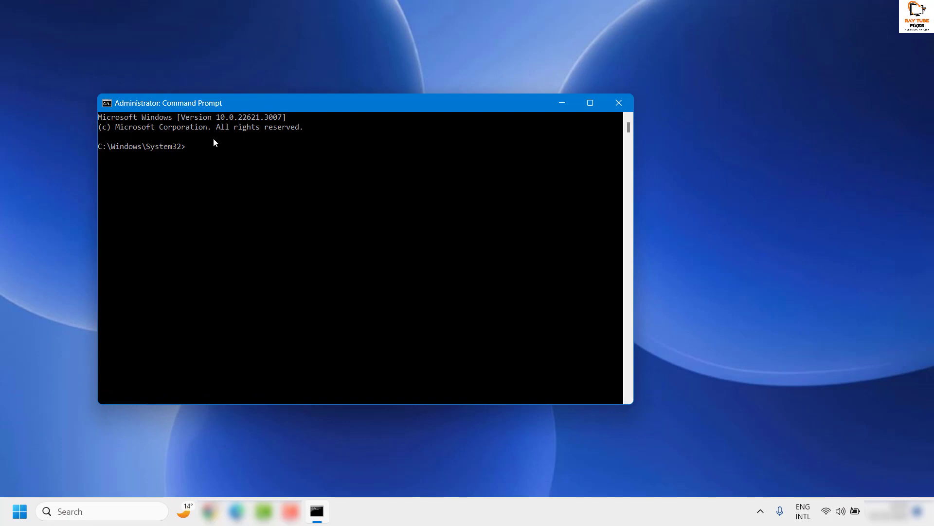
Centre the Command Prompt window, run sfc /scannow, then close the window
left_click_drag(356, 104, 475, 119)
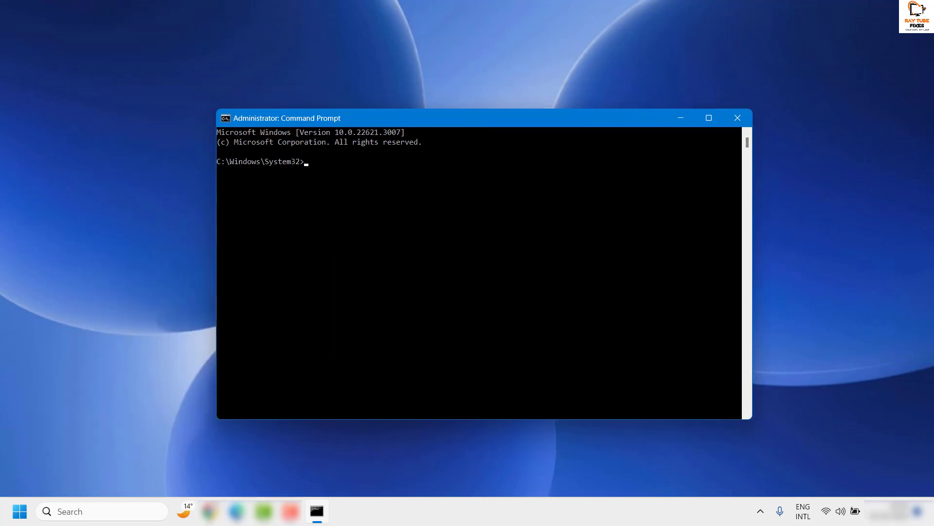
type("sfc")
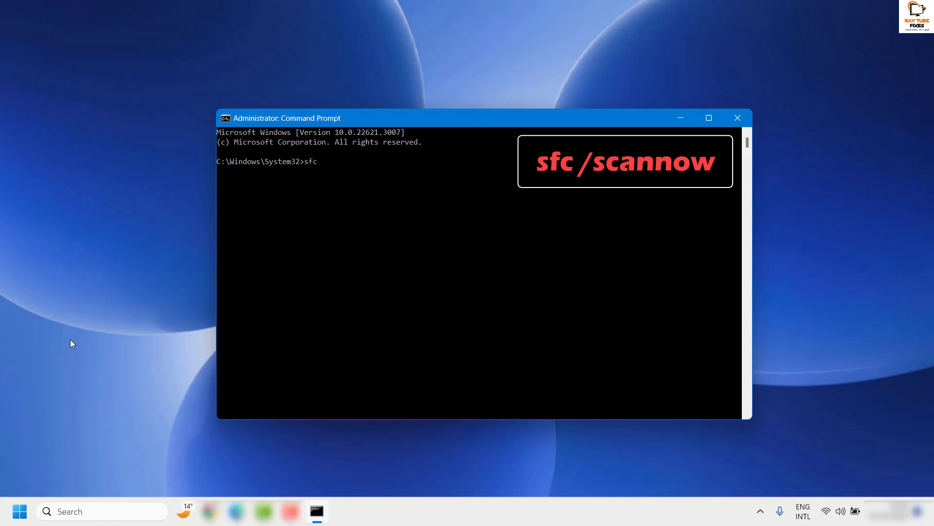
type(" /scannow")
key("Return")
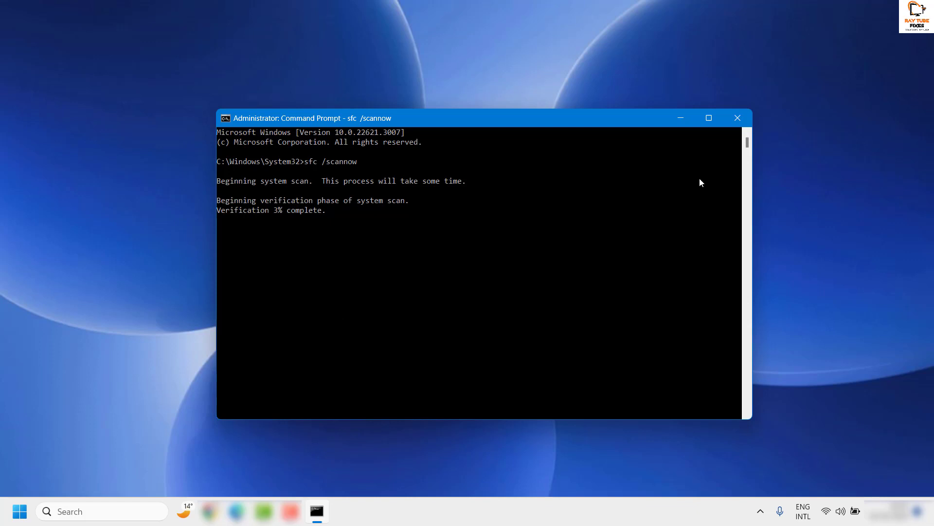
left_click(751, 118)
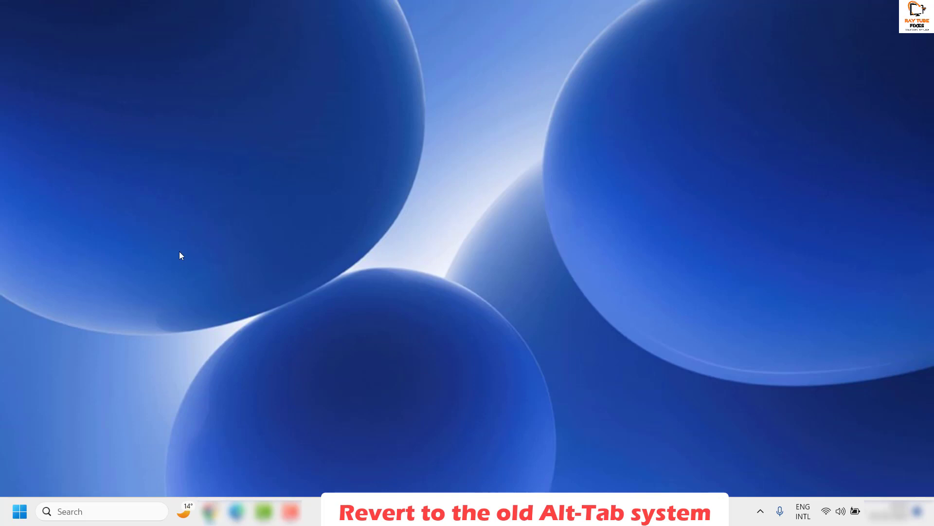
Search for regedit and open the Registry Editor best match
left_click(101, 513)
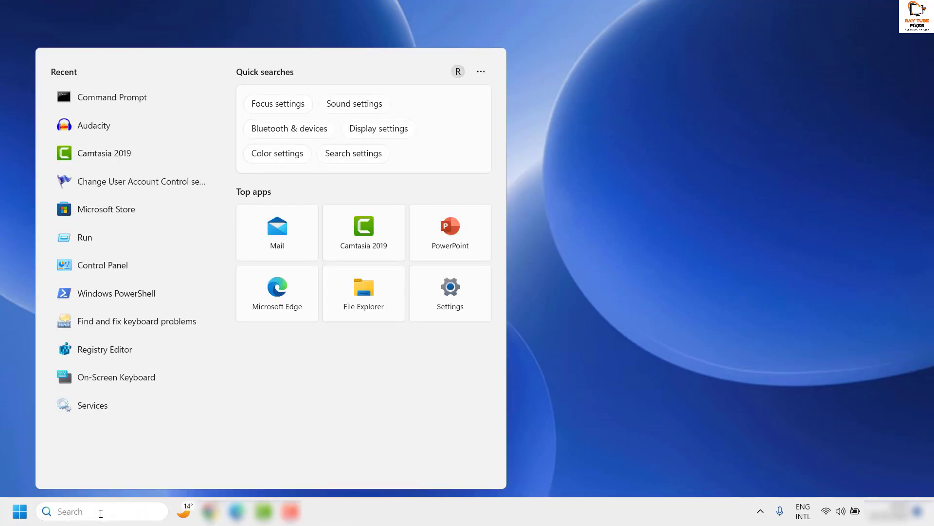
type("reg")
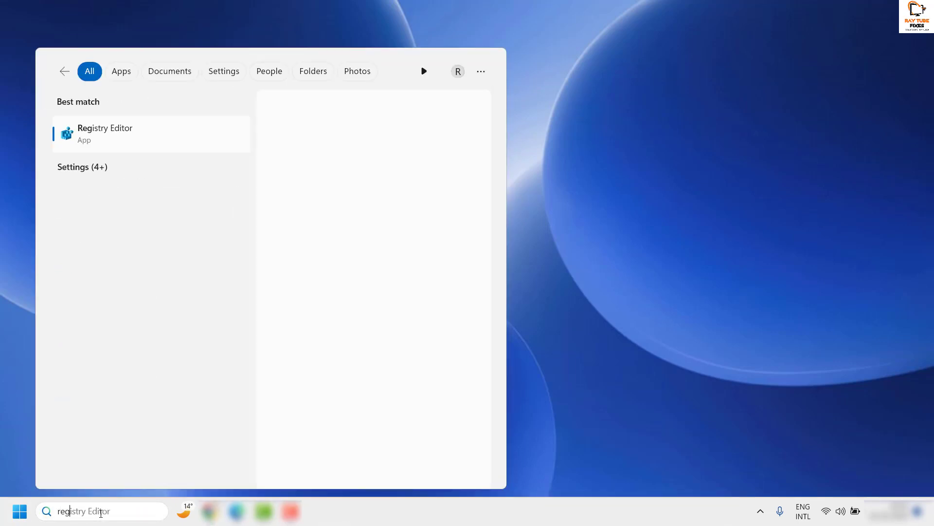
type("ed")
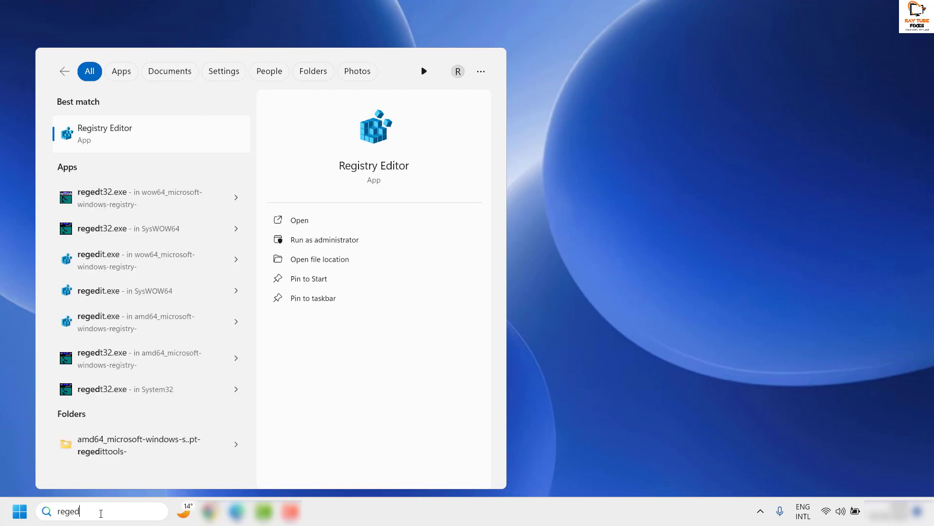
key("BackSpace")
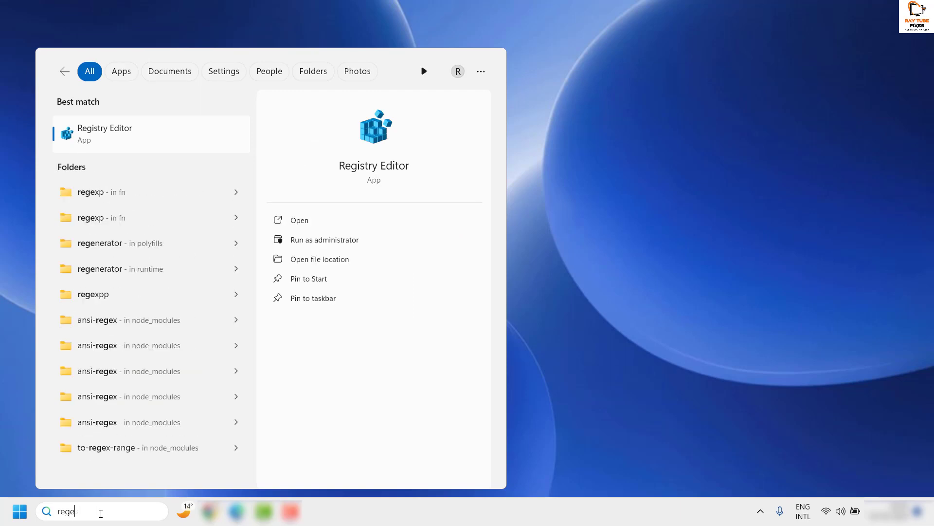
type("dit")
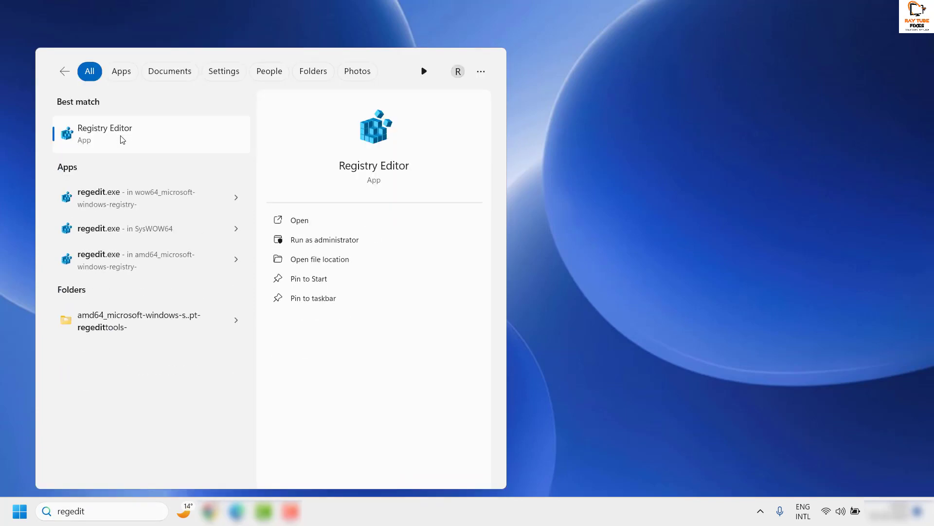
left_click(120, 138)
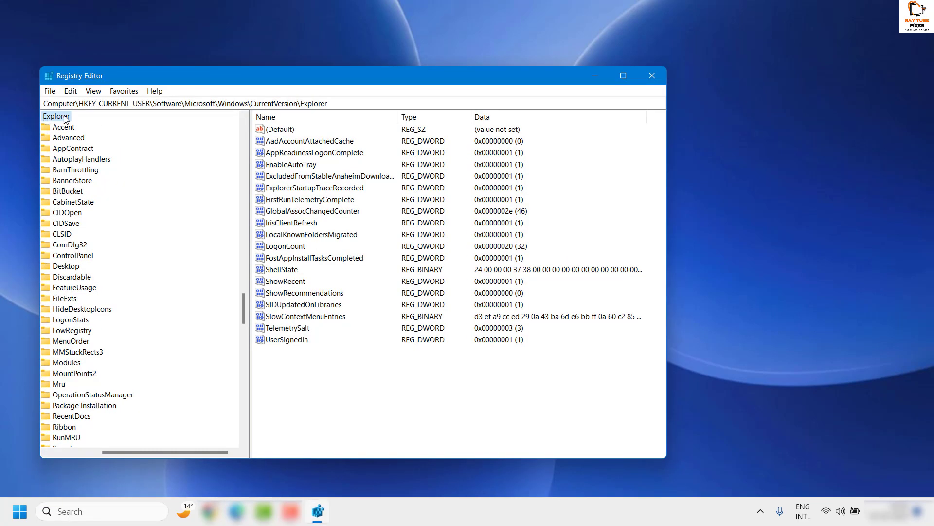
Collapse the key tree to HKEY_CURRENT_USER, then widen and recentre the Registry Editor window
key("Left")
key("Left")
key("Left")
key("Left")
key("Left")
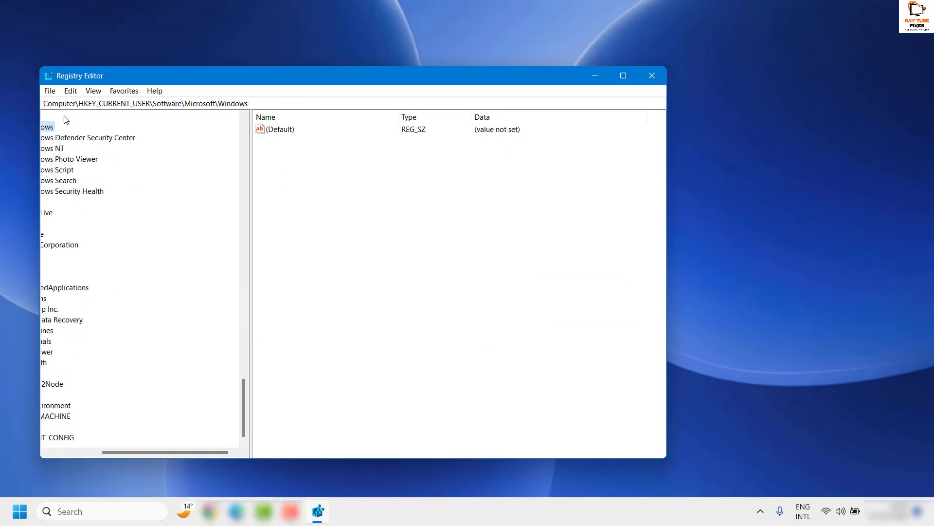
key("Left")
key("Left")
key("Left")
key("Left")
key("Left")
key("Left")
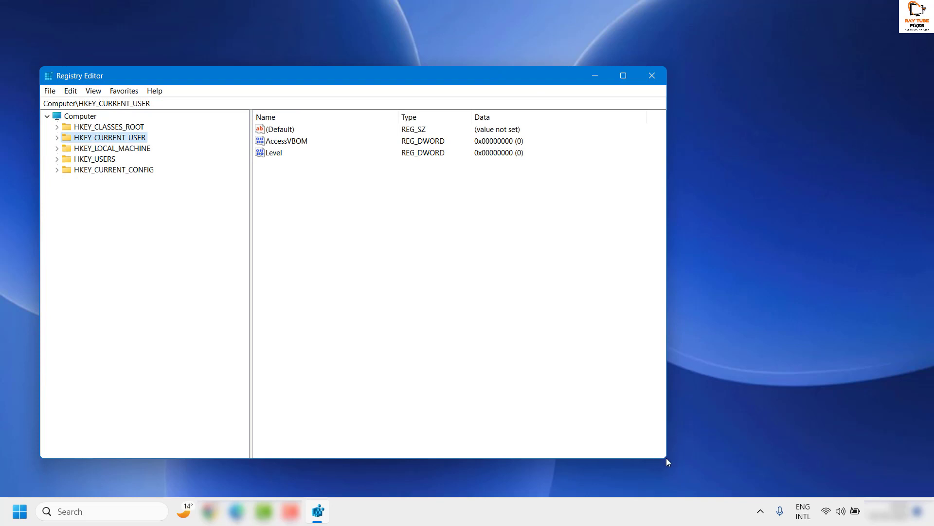
left_click_drag(667, 457, 792, 433)
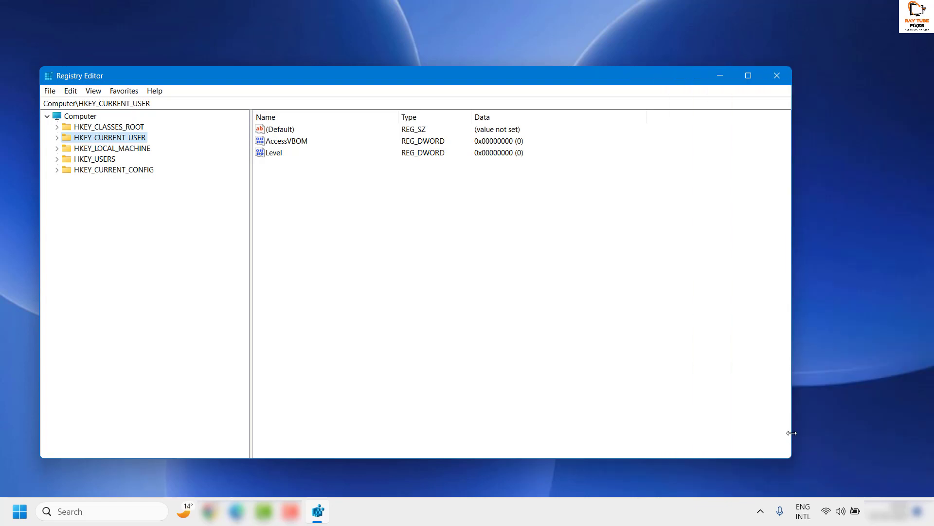
left_click_drag(599, 82, 674, 79)
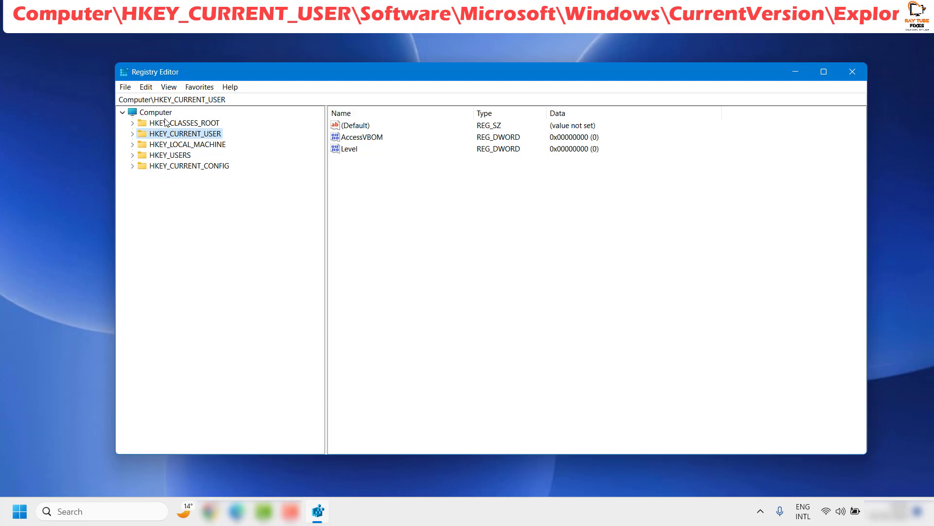
Expand HKEY_CURRENT_USER > Software and step into the Microsoft key
left_click(170, 144)
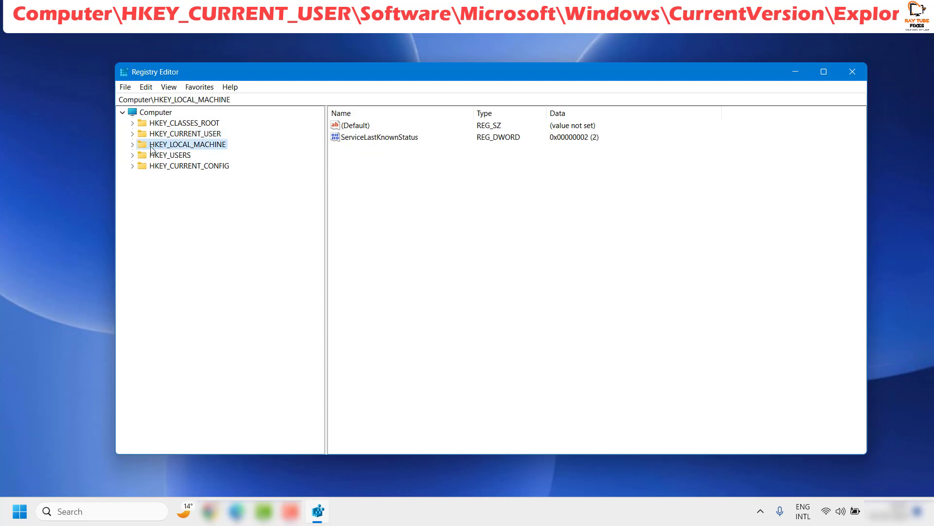
left_click(132, 134)
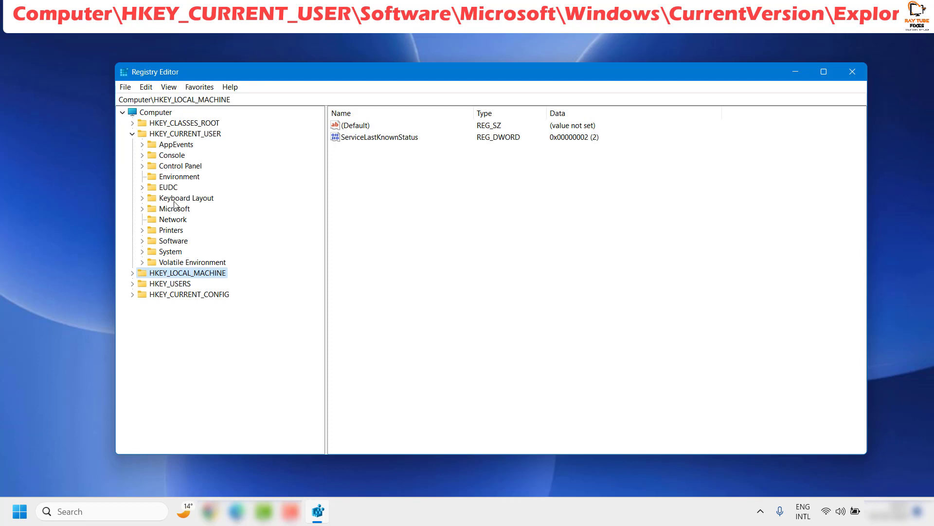
left_click(173, 244)
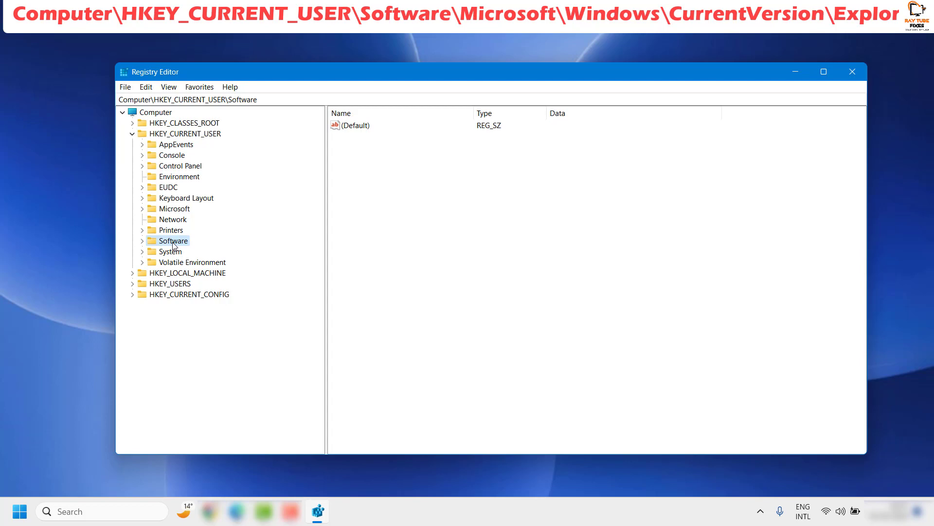
key("Right")
key("Right")
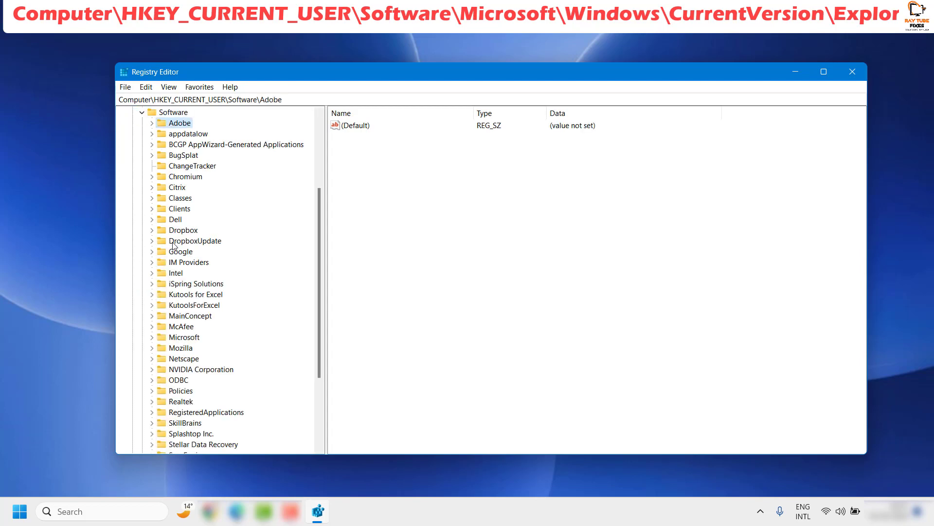
type("mi")
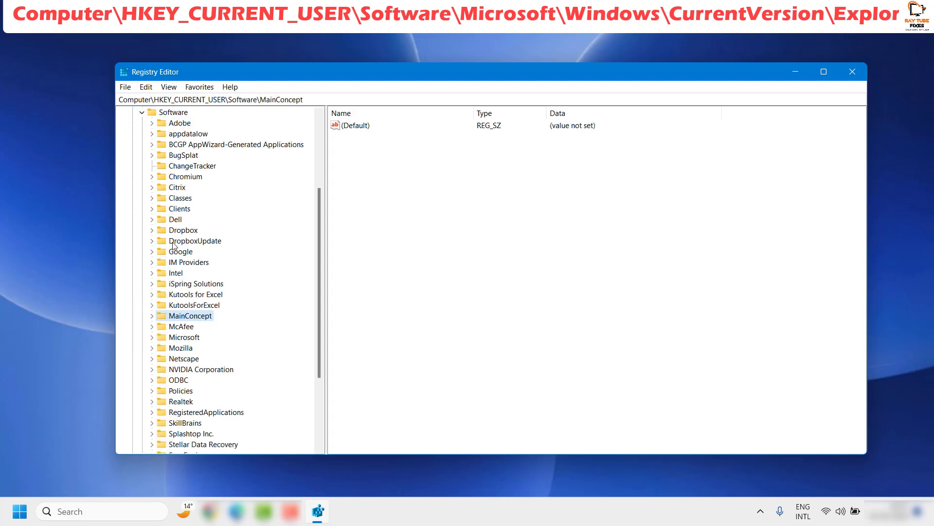
key("Right")
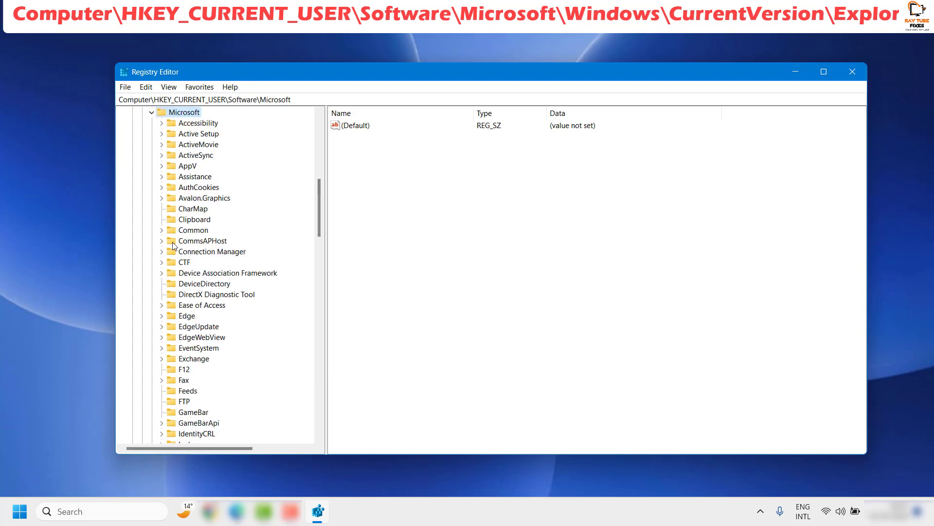
key("Right")
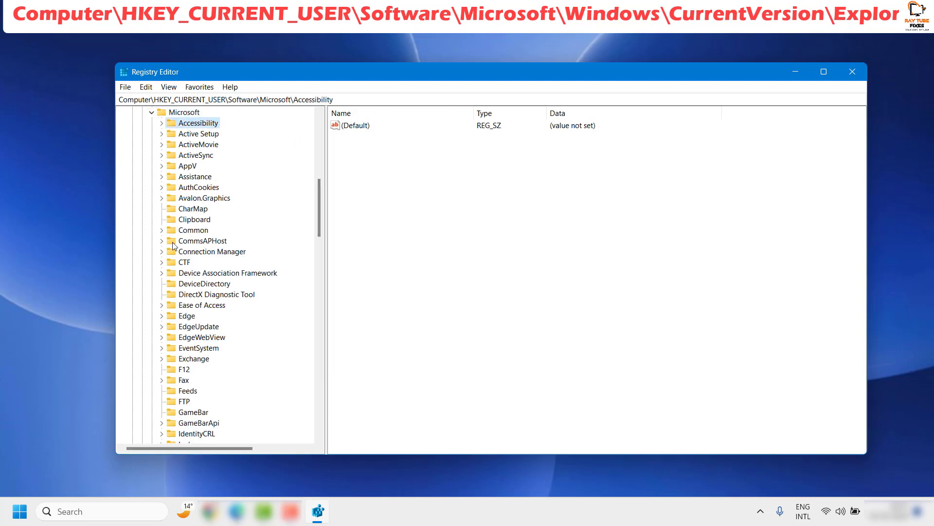
Go through Windows > CurrentVersion to the Explorer key and view its values
type("wi")
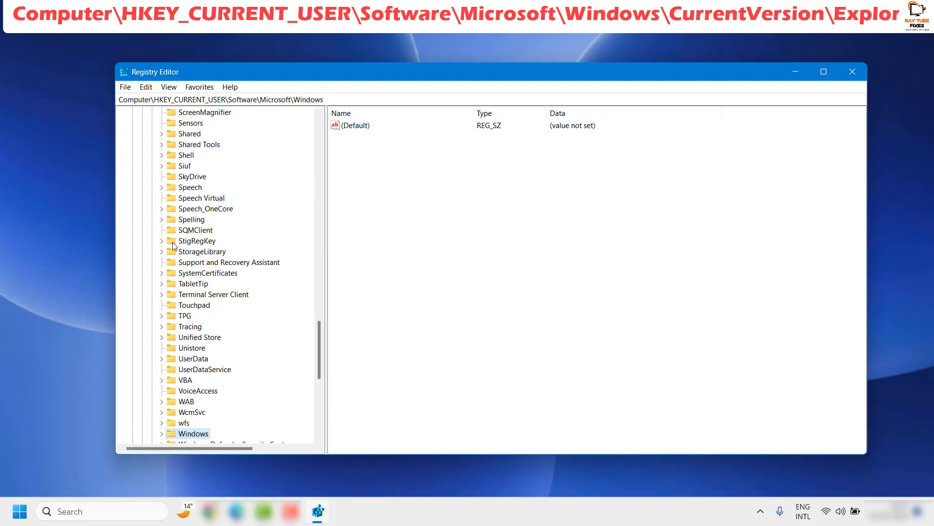
key("Right")
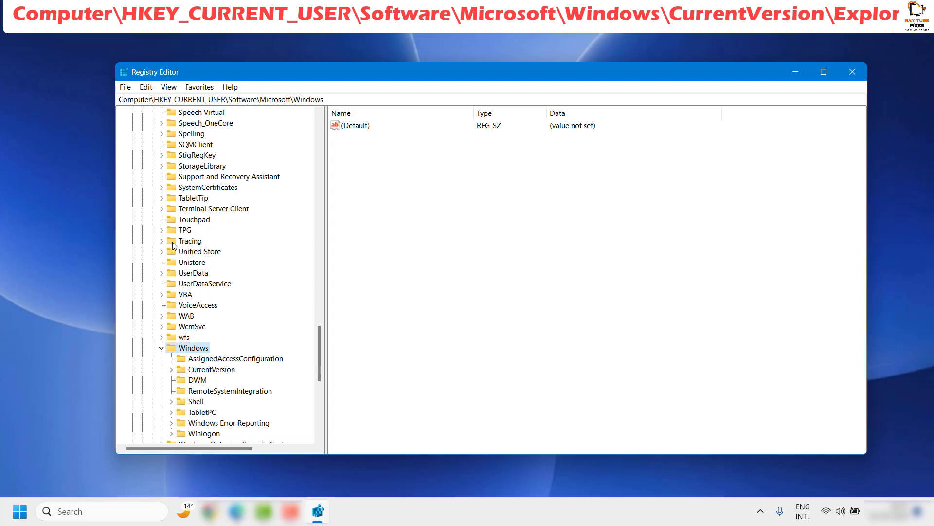
key("Right")
key("Down")
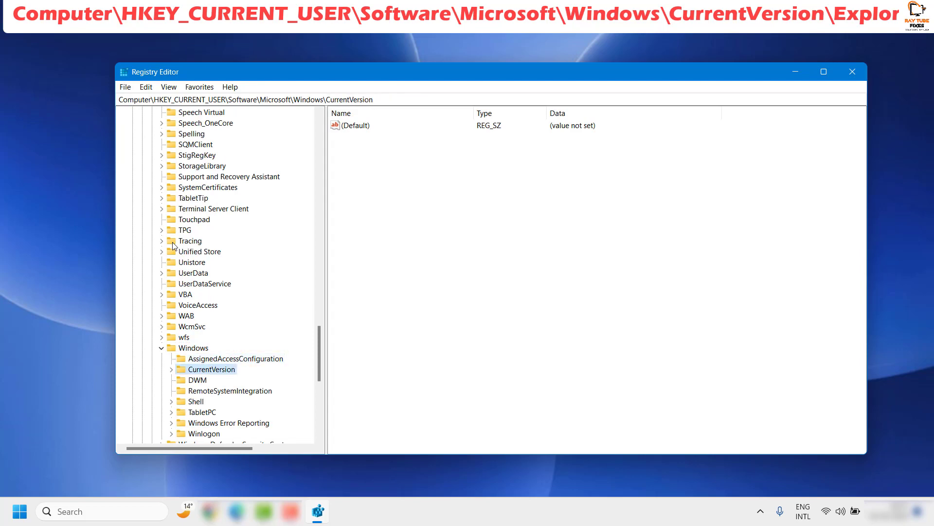
key("Right")
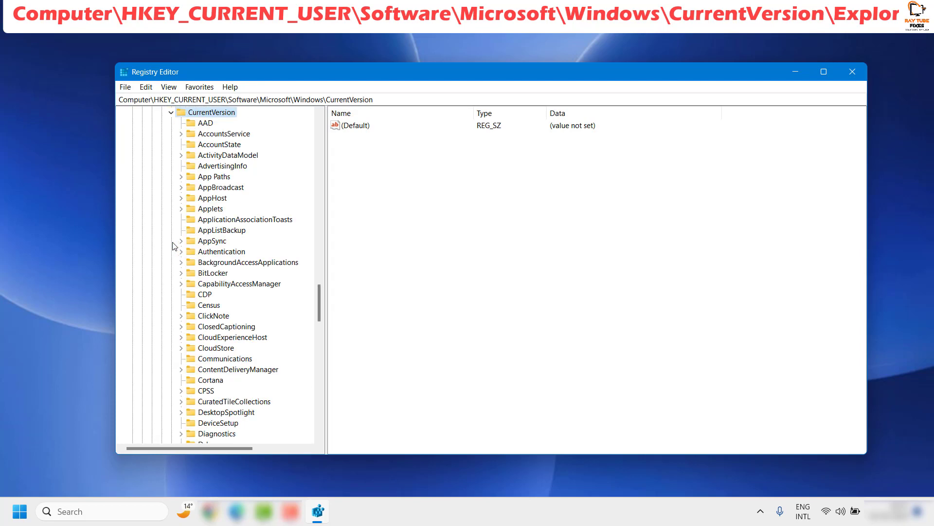
key("Right")
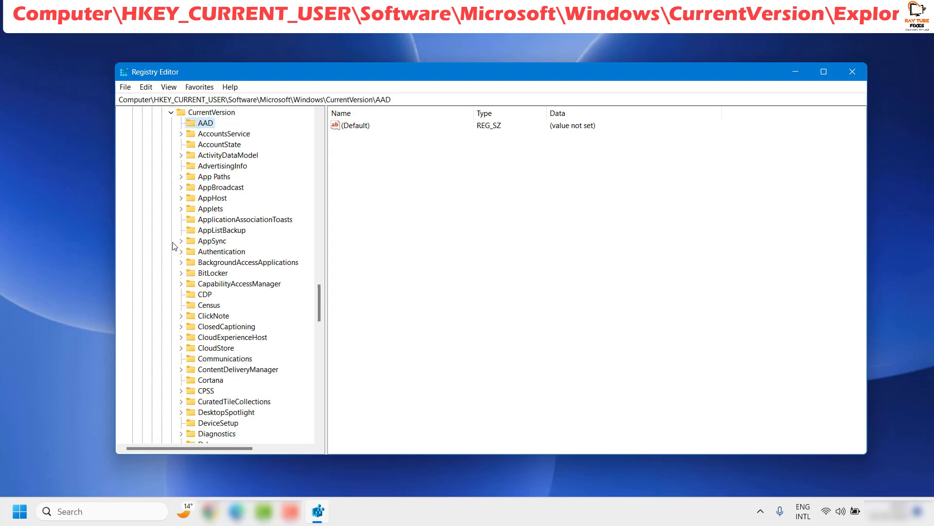
key("e")
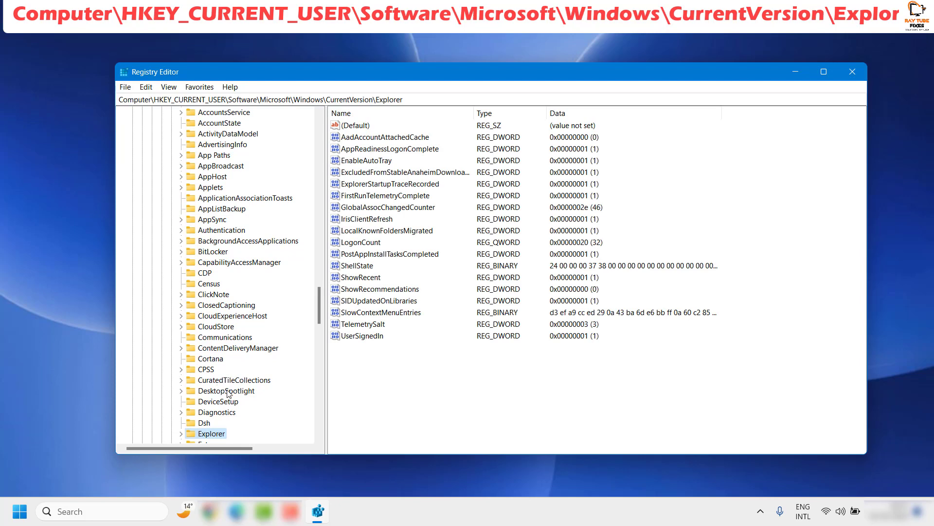
scroll(227, 392, "down", 4)
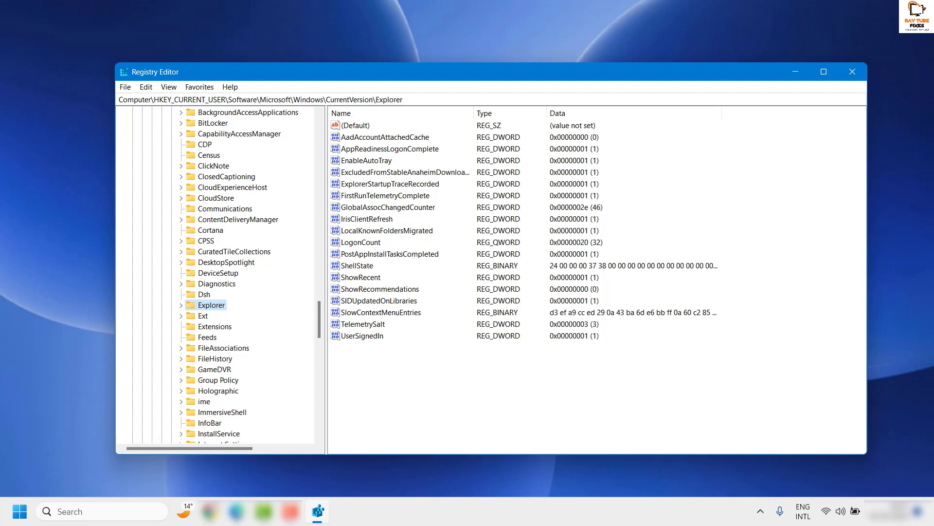
Create a New > DWORD (32-bit) Value on the Explorer key and name it AltTabSettings
right_click(213, 306)
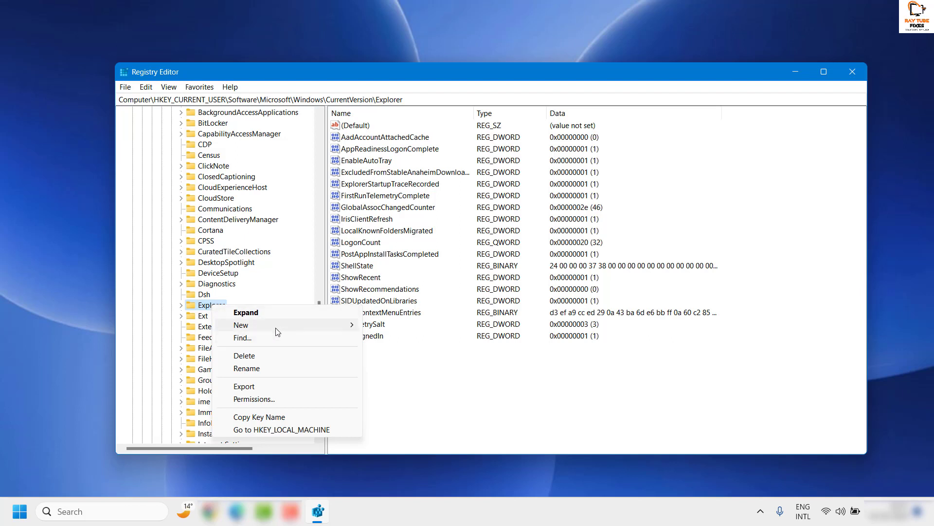
mouse_move(285, 327)
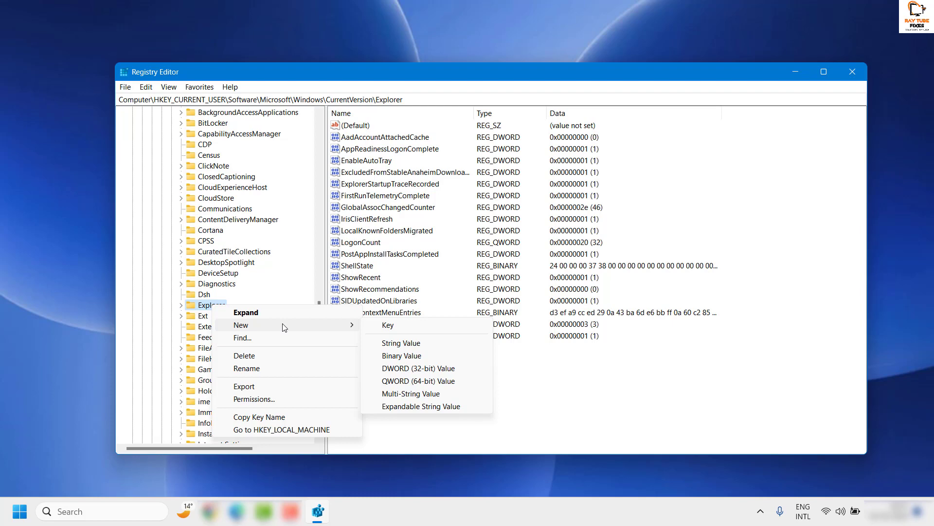
left_click(423, 370)
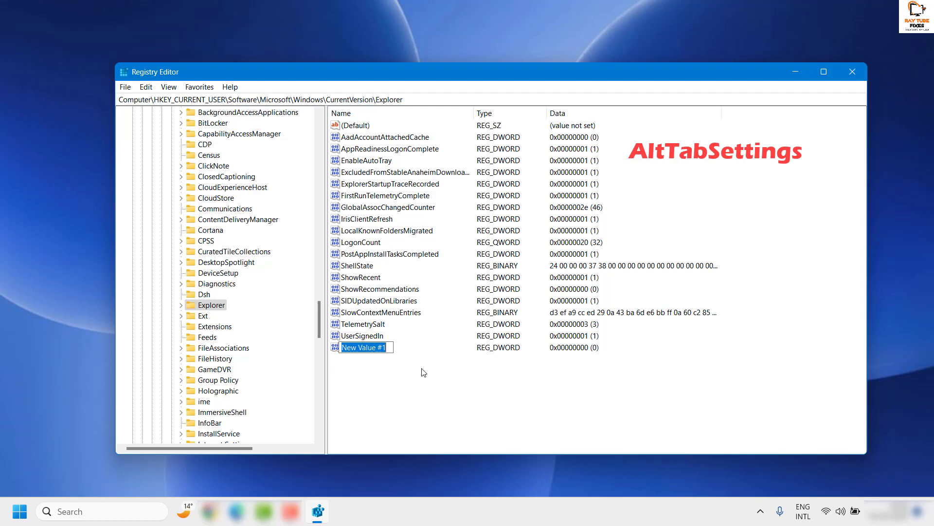
type("A")
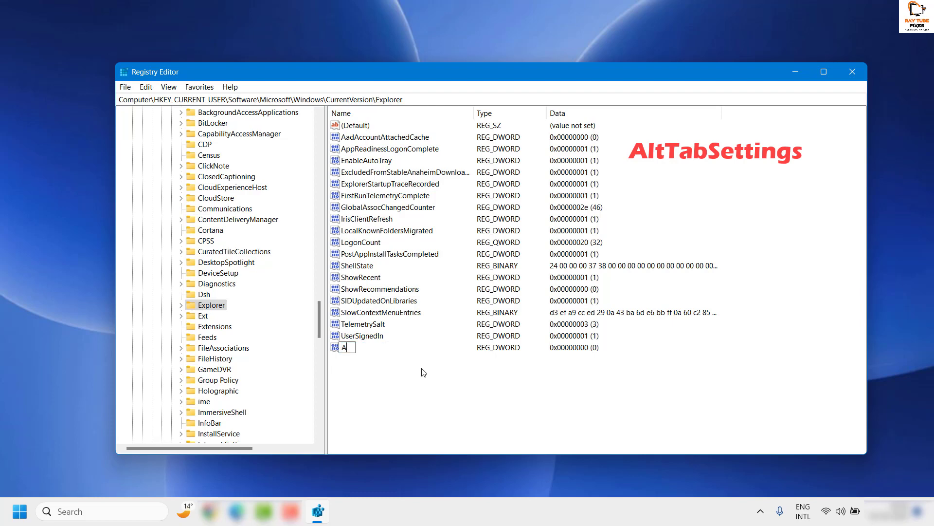
type("ltTabSettings")
key("Return")
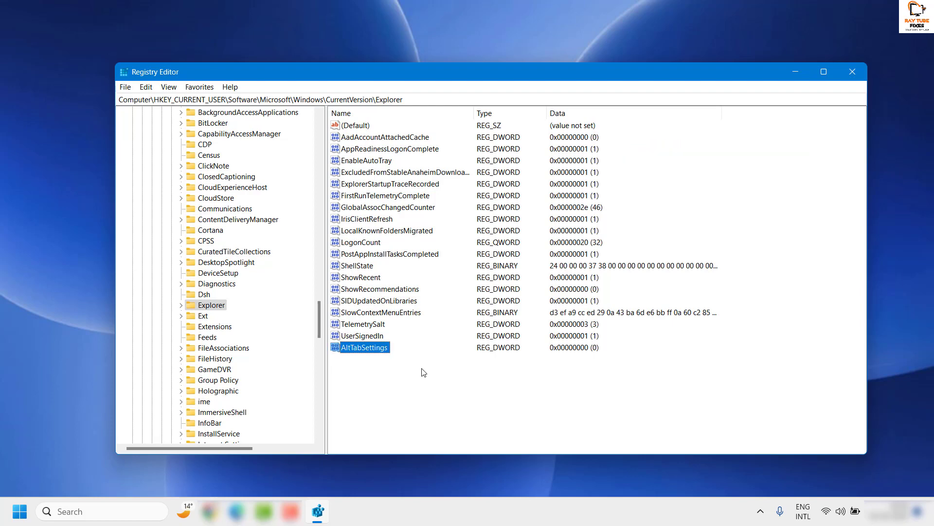
Change AltTabSettings value data to 1, then close Registry Editor
double_click(370, 352)
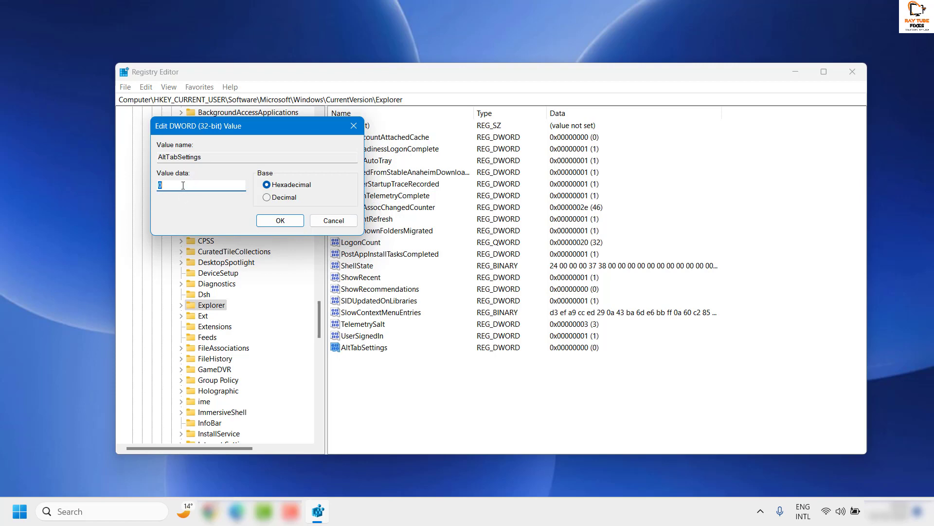
type("1")
left_click(298, 221)
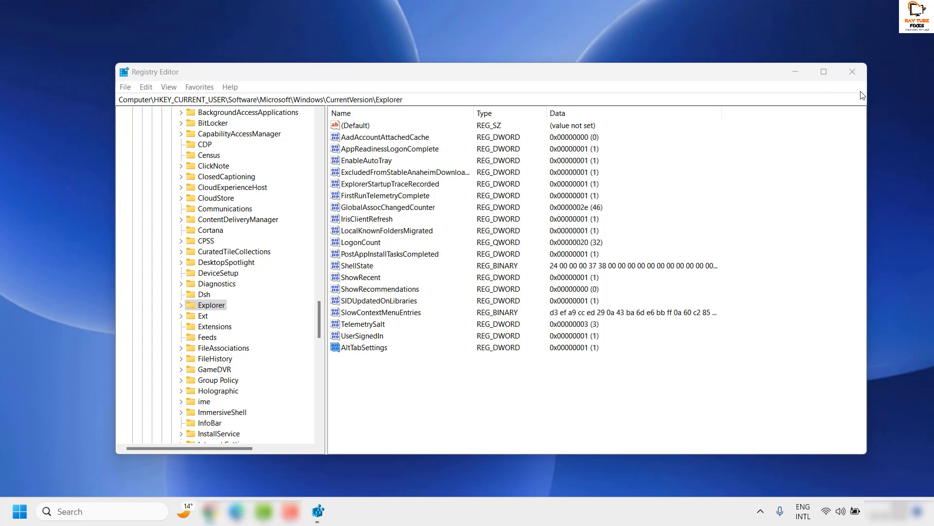
left_click(852, 71)
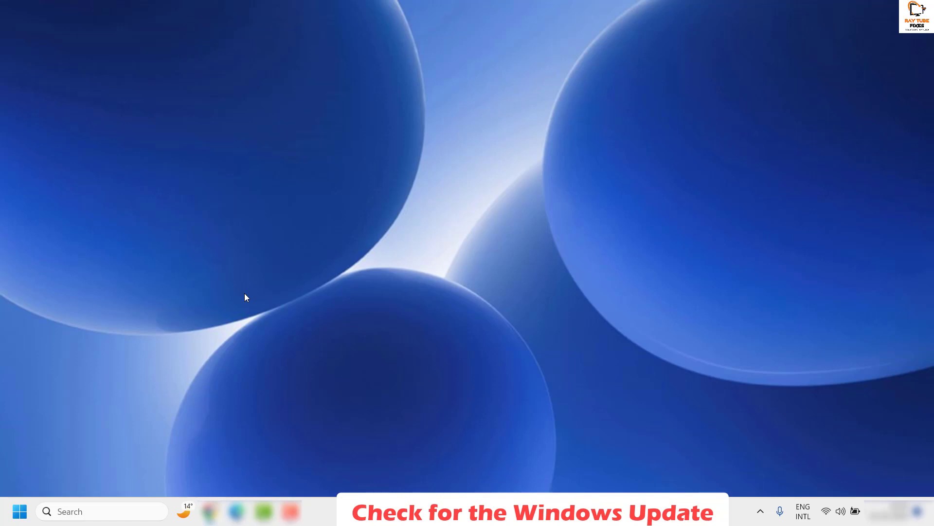
right_click(17, 512)
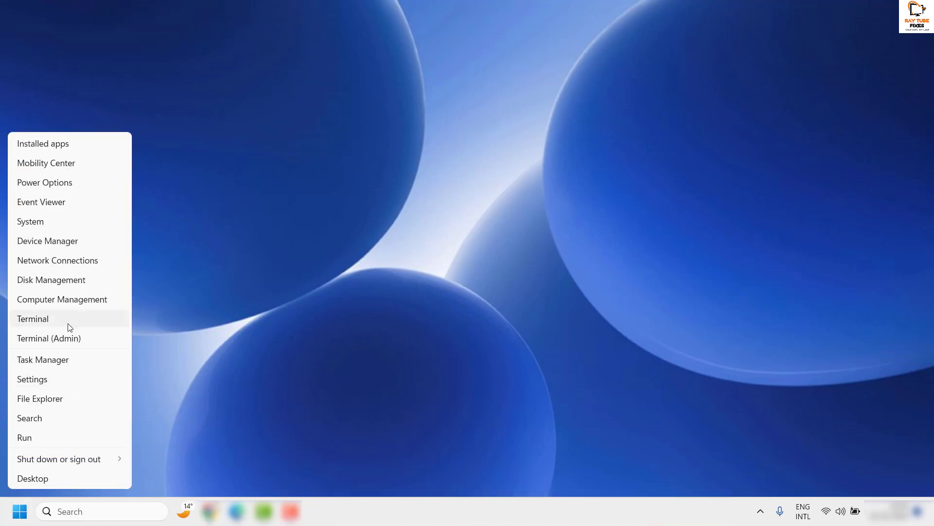
left_click(49, 385)
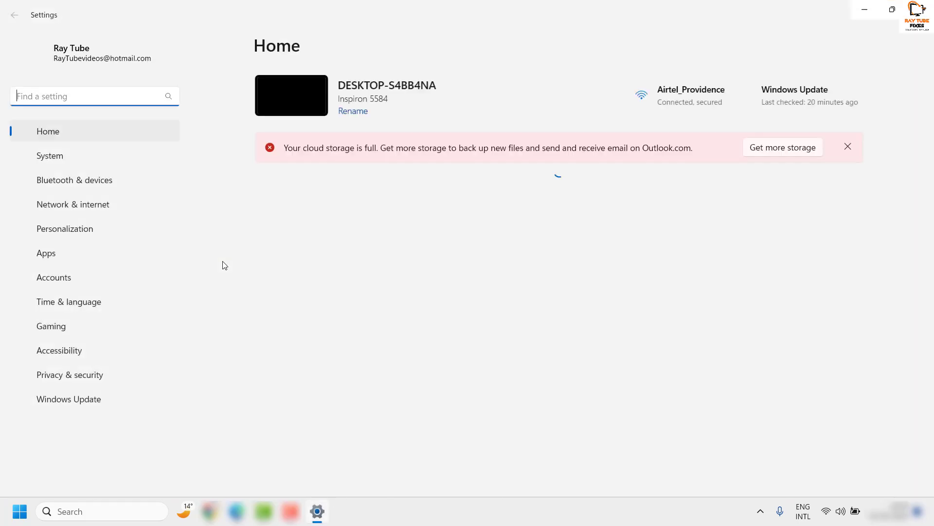
left_click(68, 407)
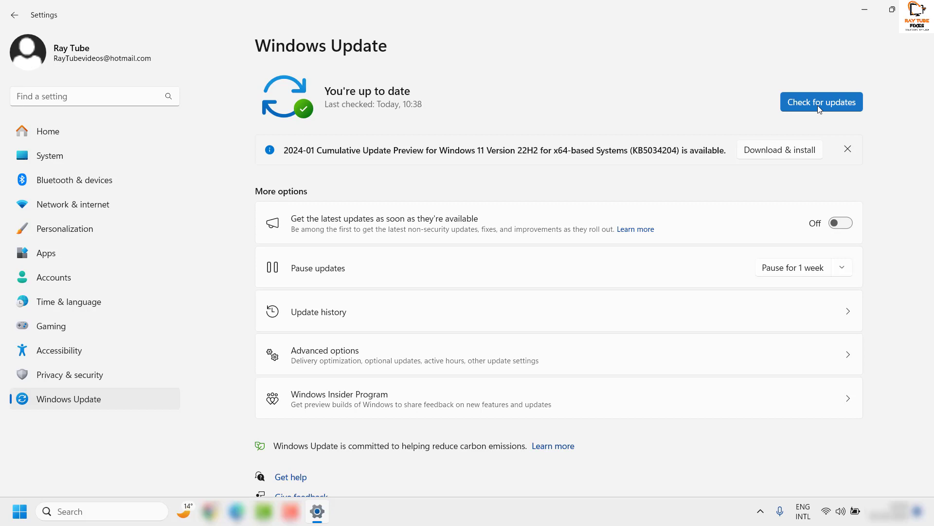
key("alt+F4")
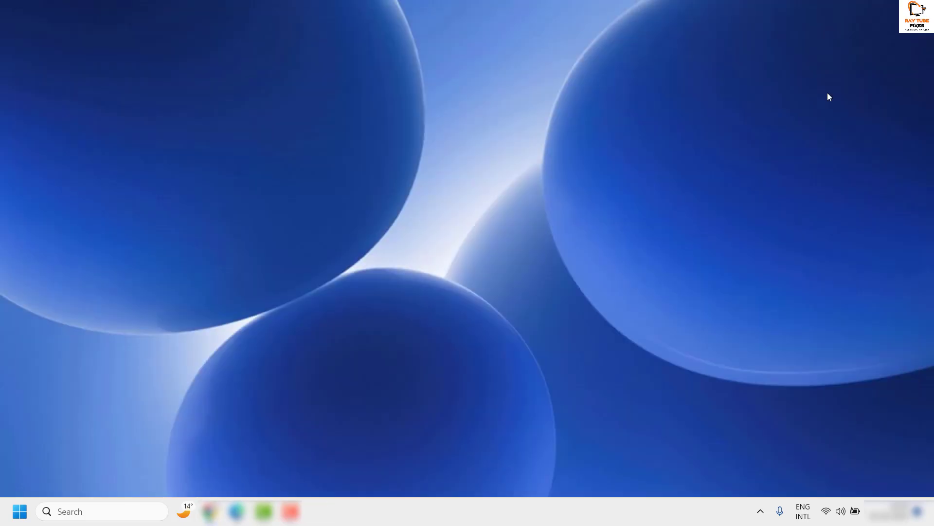